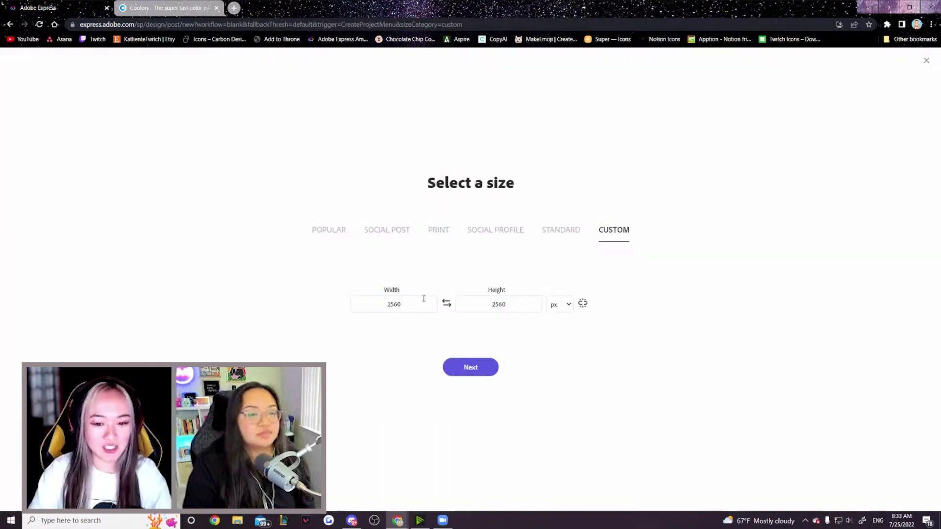
# Set the custom design size to 1920 width by 1080 height in pixels.
pyautogui.click(367, 297)
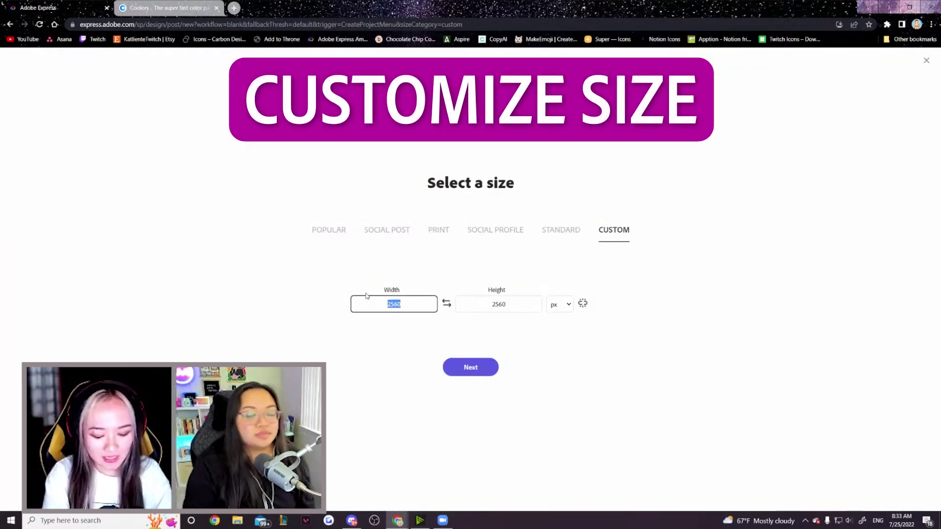
pyautogui.write('192')
pyautogui.press('Tab')
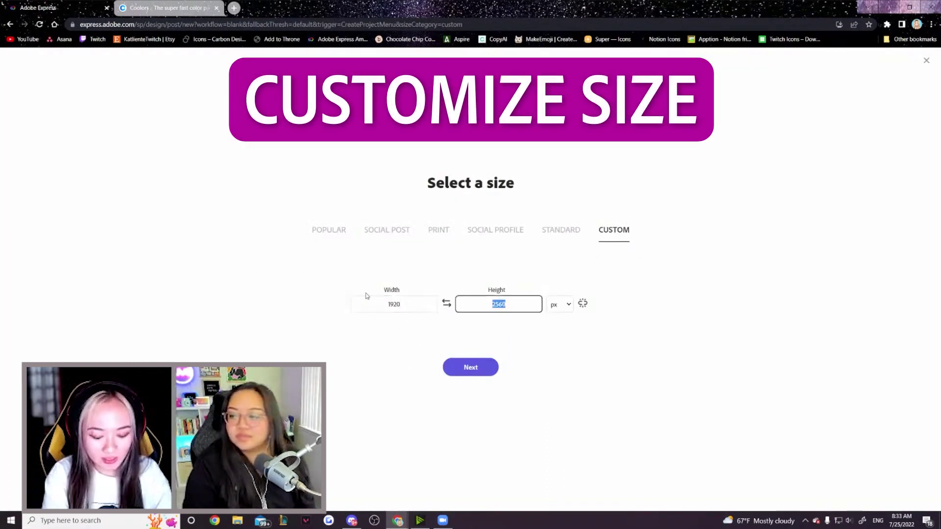
pyautogui.write('1080')
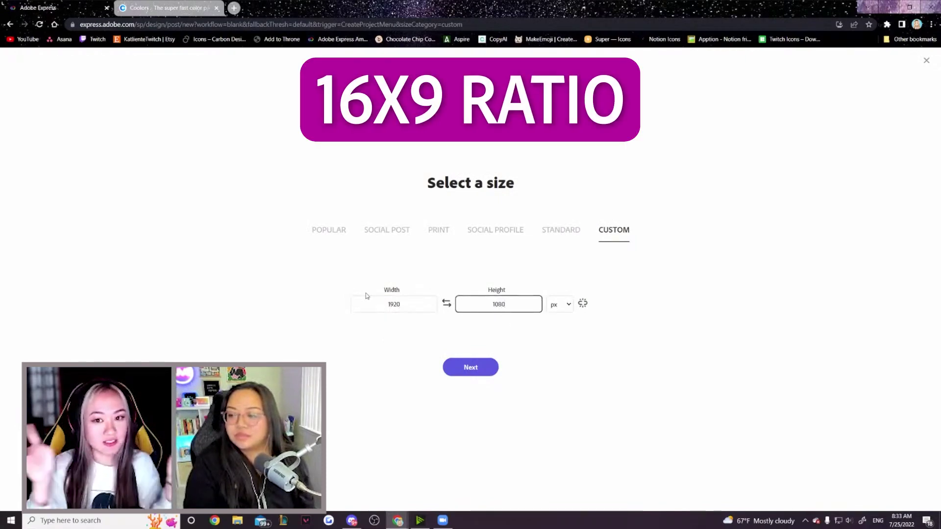
# Create the 1920×1080 design and zoom the canvas out to 75%.
pyautogui.click(470, 367)
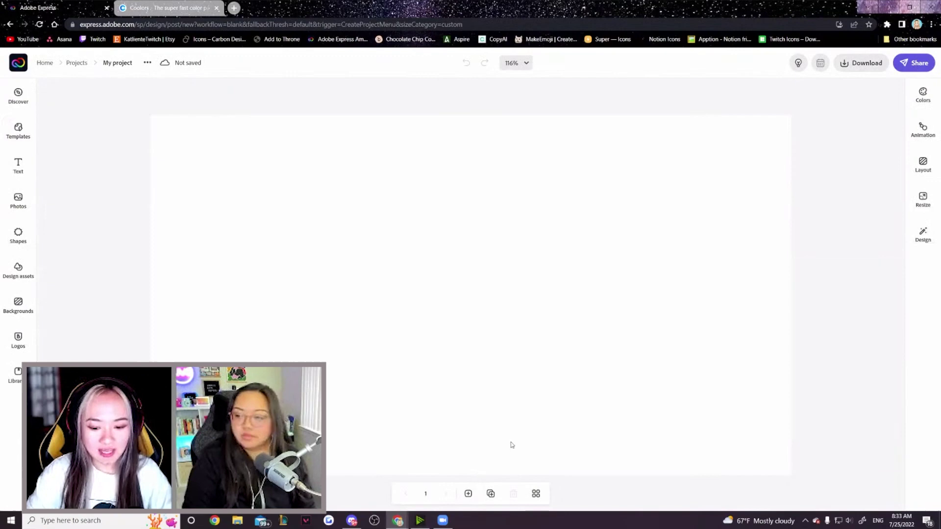
pyautogui.click(528, 65)
pyautogui.click(492, 155)
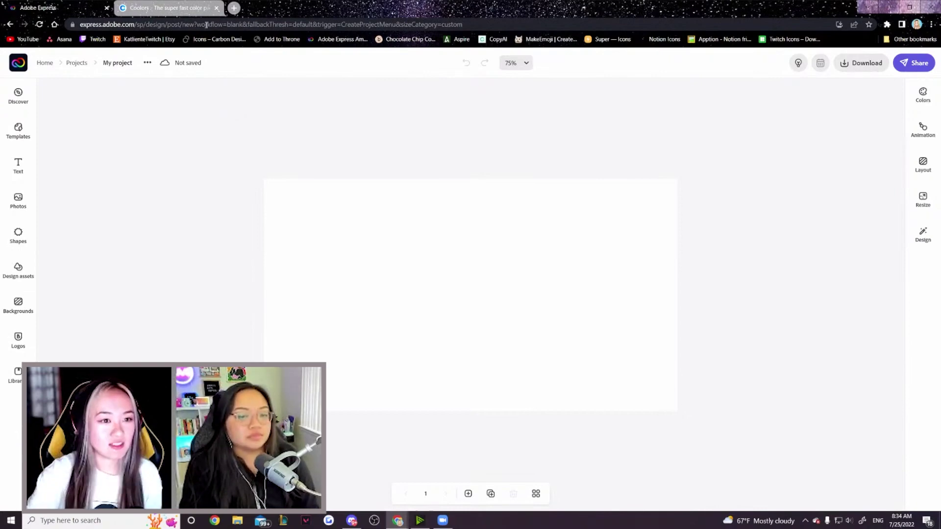
# Copy the mauve hex 735D78 from a Coolors trending palette.
pyautogui.click(192, 8)
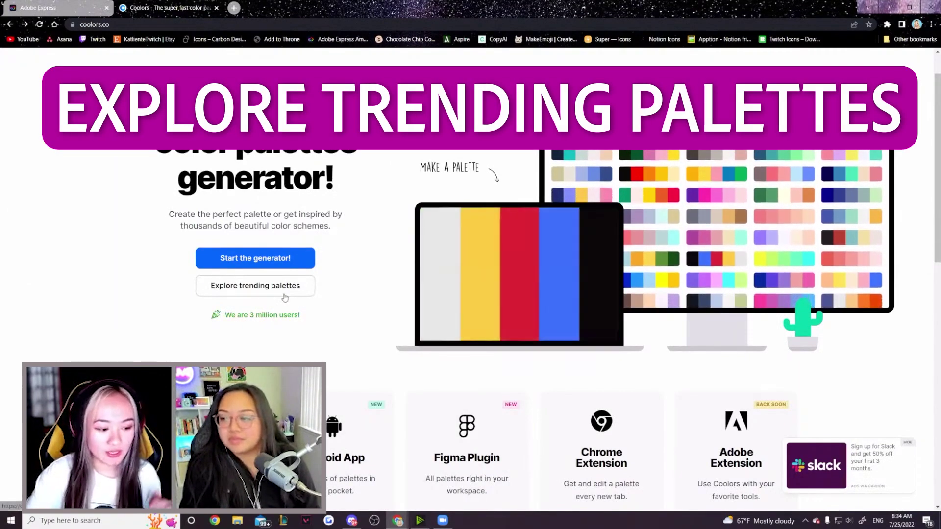
pyautogui.click(284, 296)
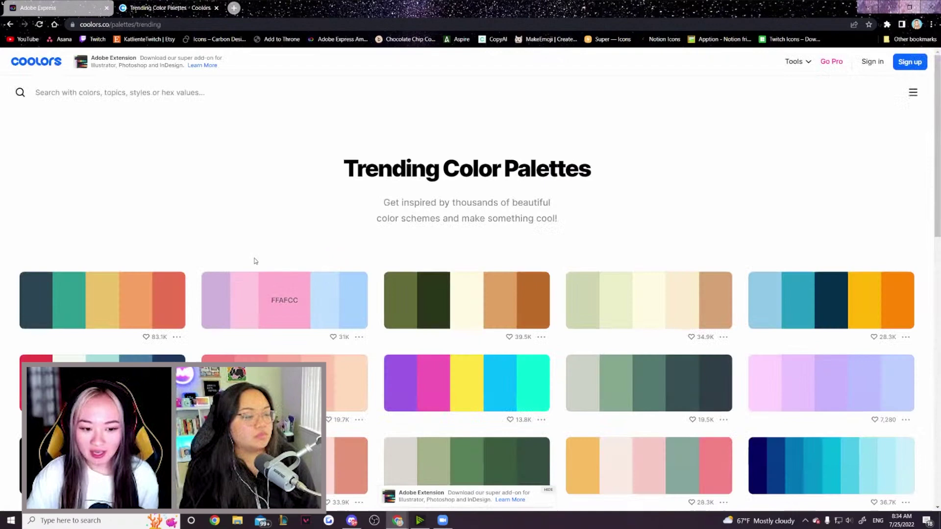
pyautogui.scroll(-1, 552, 357)
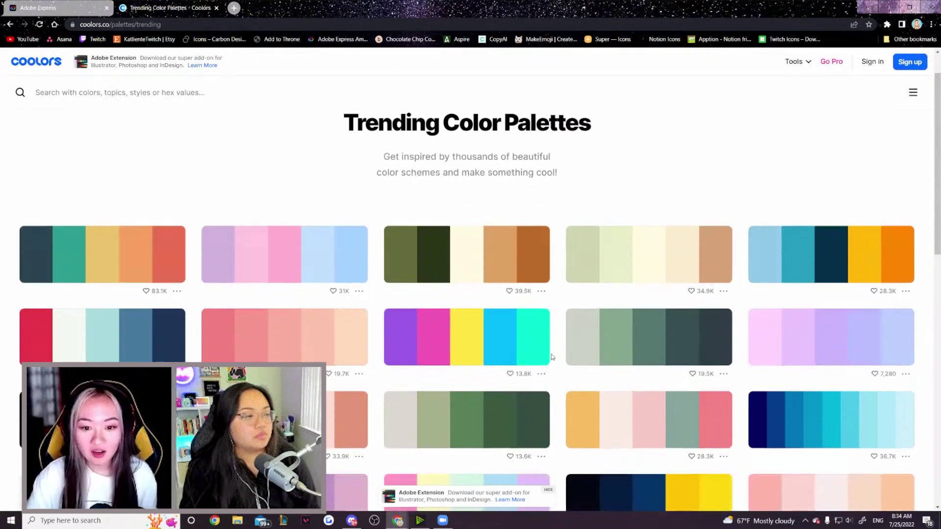
pyautogui.scroll(-5, 552, 357)
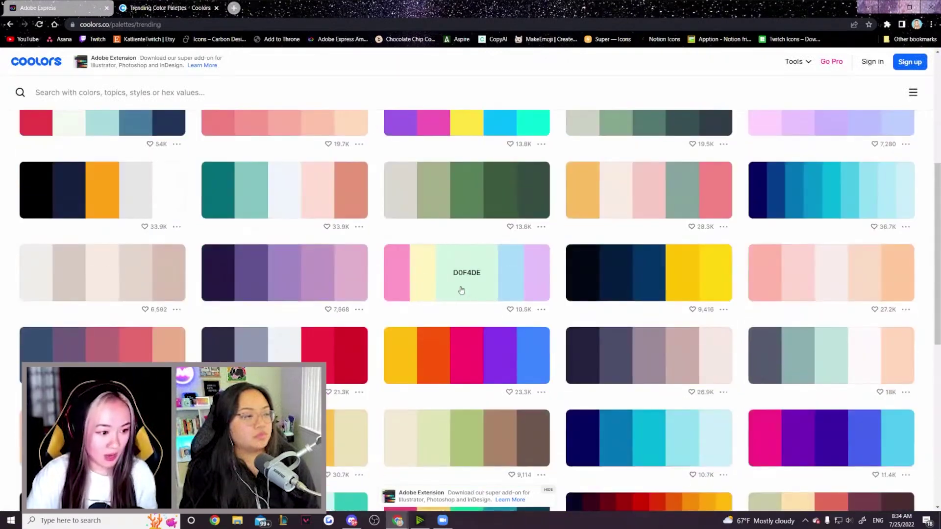
pyautogui.scroll(-4, 599, 331)
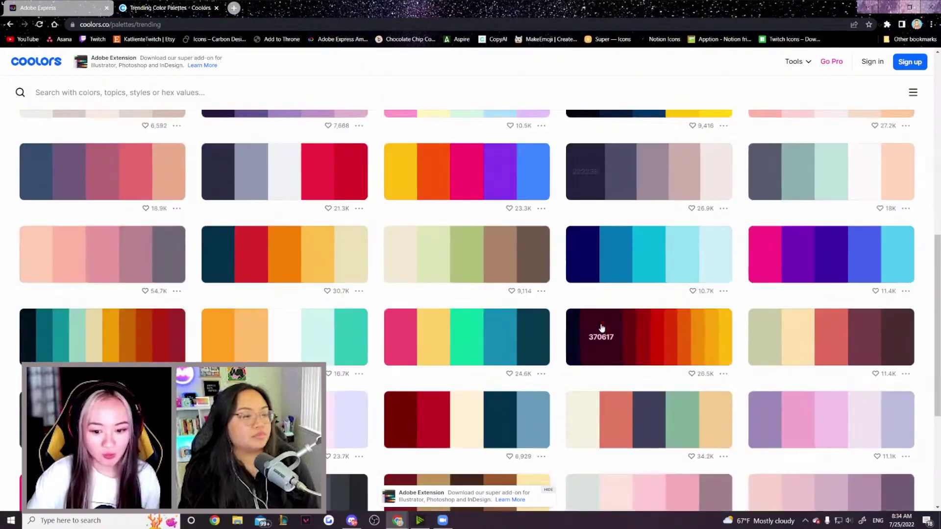
pyautogui.scroll(-7, 602, 328)
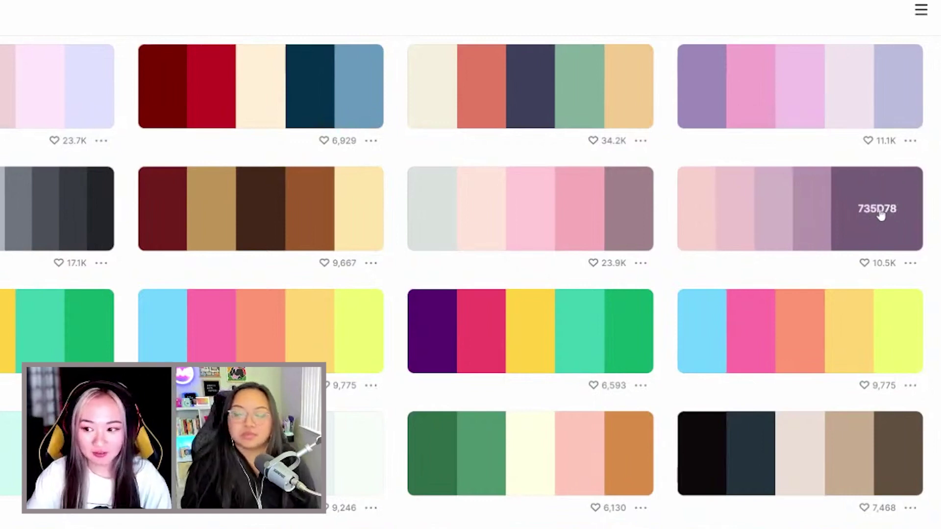
pyautogui.click(884, 209)
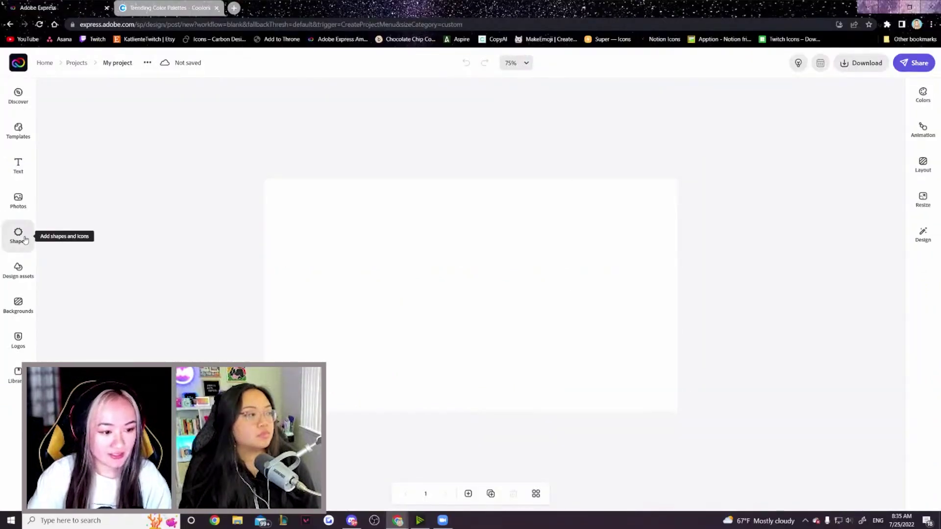
# Search Shapes for 'rectangle' and add a plain rectangle to the page.
pyautogui.click(25, 240)
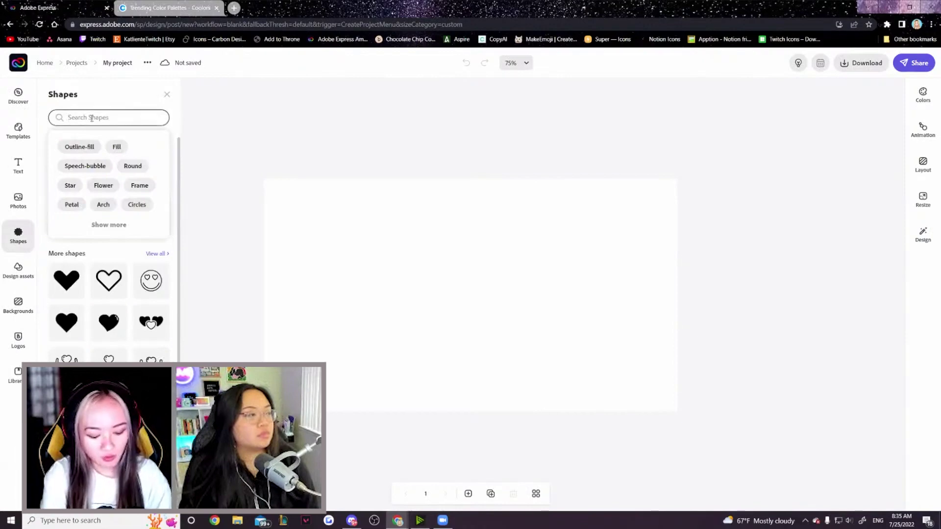
pyautogui.write('rect')
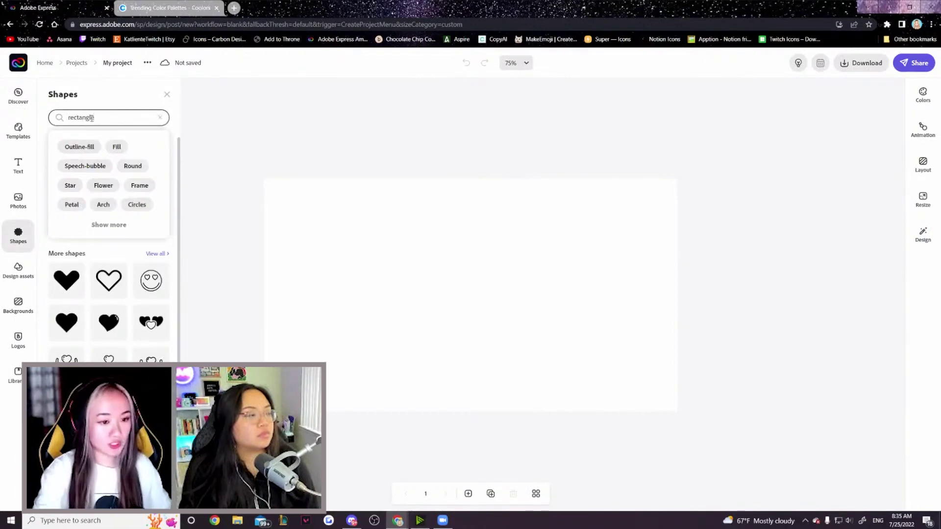
pyautogui.write('angle')
pyautogui.press('Return')
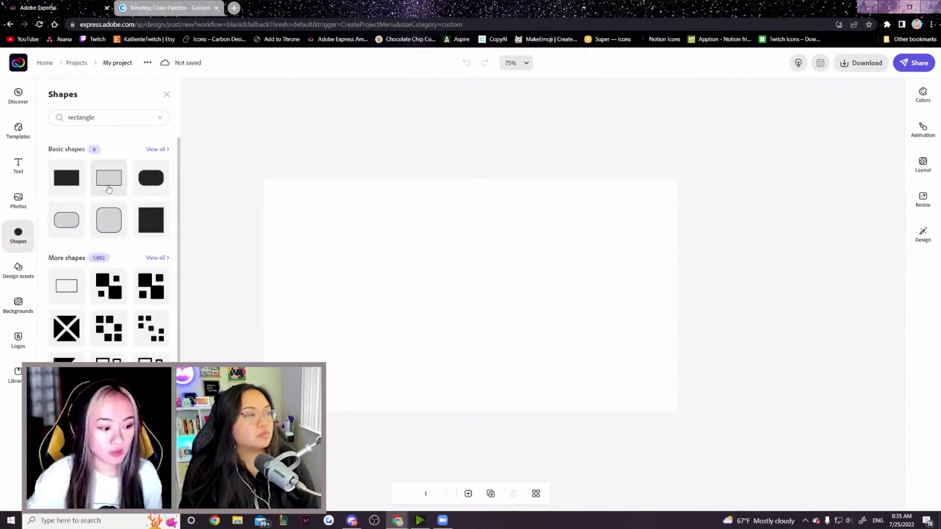
pyautogui.click(109, 189)
# Remove the rectangle's fill, give it a 735D78 border, and move it up-left.
pyautogui.click(922, 147)
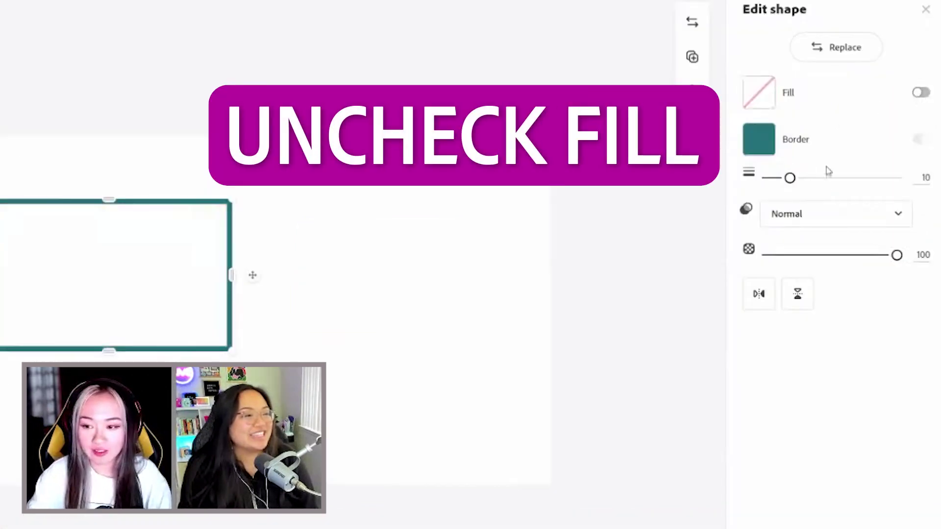
pyautogui.click(759, 139)
pyautogui.moveTo(822, 329); pyautogui.dragTo(780, 335)
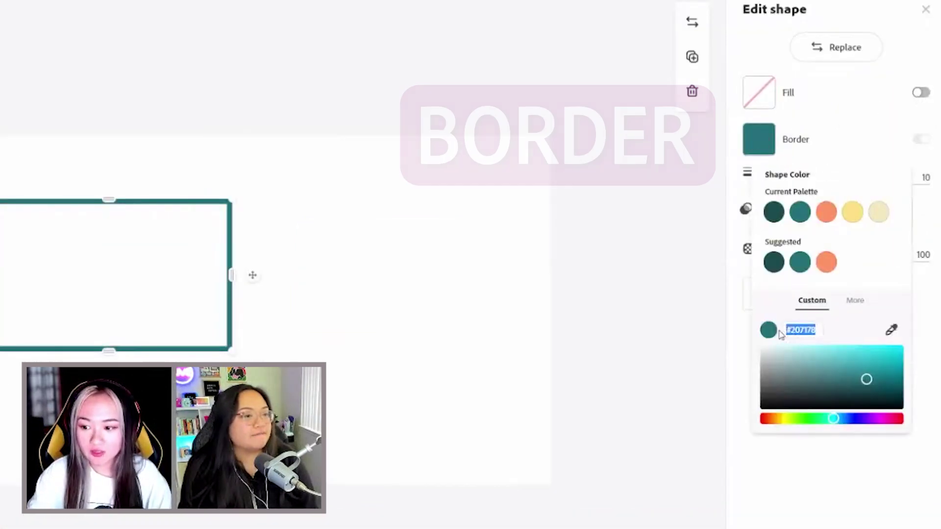
pyautogui.hotkey('ctrl', 'v')
pyautogui.press('Return')
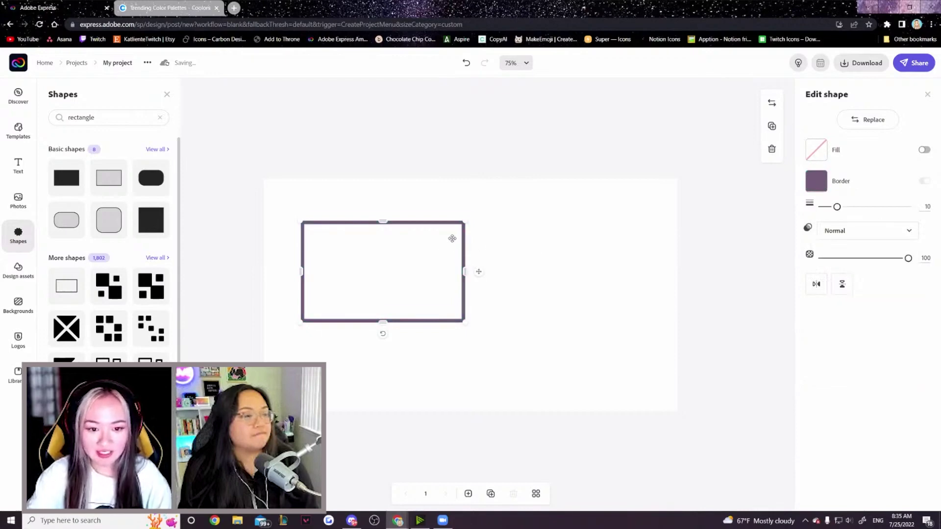
pyautogui.moveTo(451, 239); pyautogui.dragTo(422, 220)
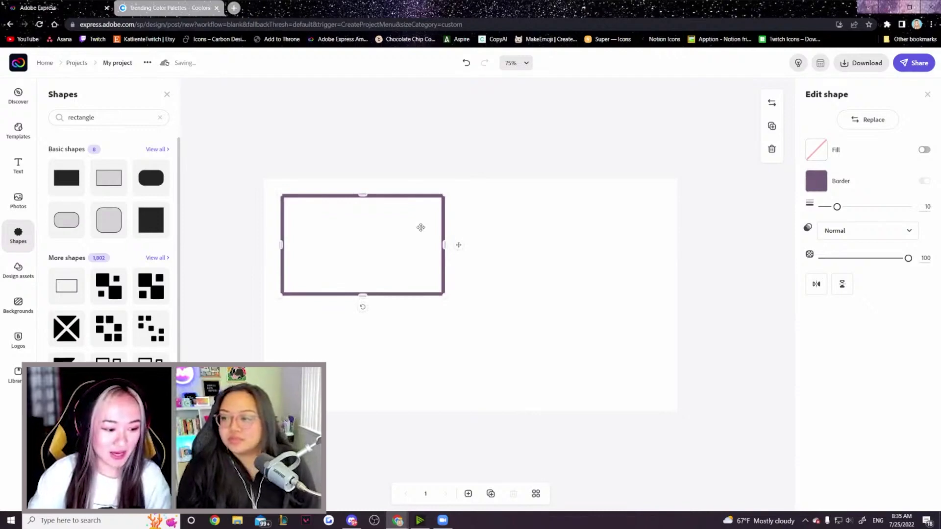
# Resize and position the outlined rectangle as a large 16:9 frame at the page's upper left.
pyautogui.moveTo(405, 231); pyautogui.dragTo(634, 343)
pyautogui.moveTo(516, 310); pyautogui.dragTo(304, 174)
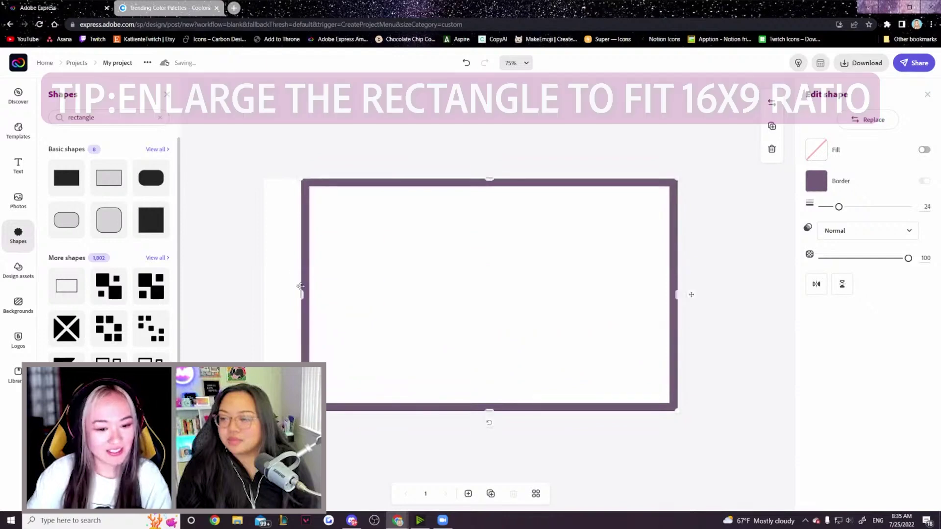
pyautogui.moveTo(301, 293); pyautogui.dragTo(264, 293)
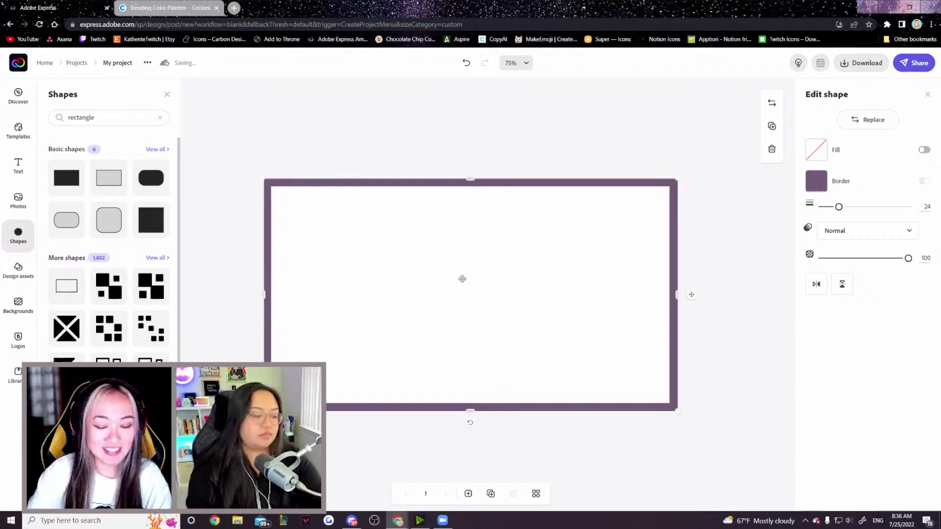
pyautogui.moveTo(678, 411); pyautogui.dragTo(572, 358)
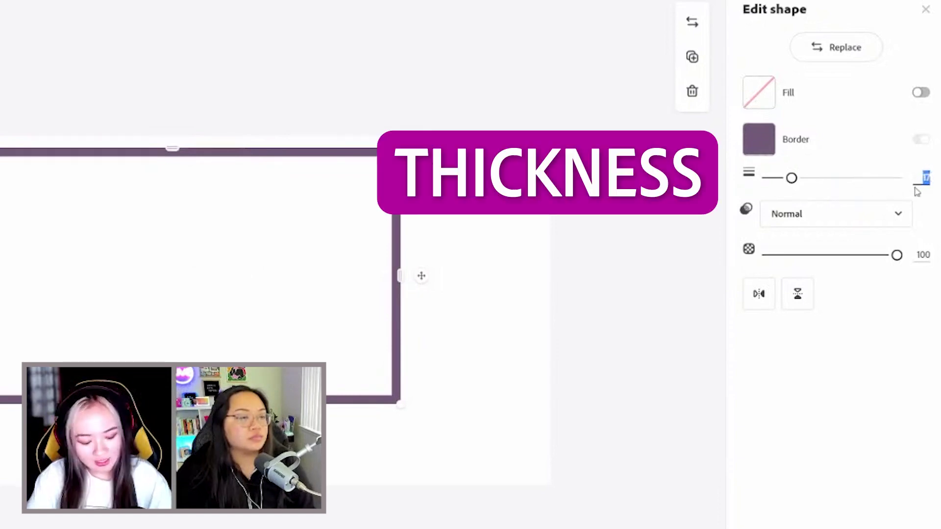
# Set the frame's border thickness to 10 and duplicate the frame.
pyautogui.write('10')
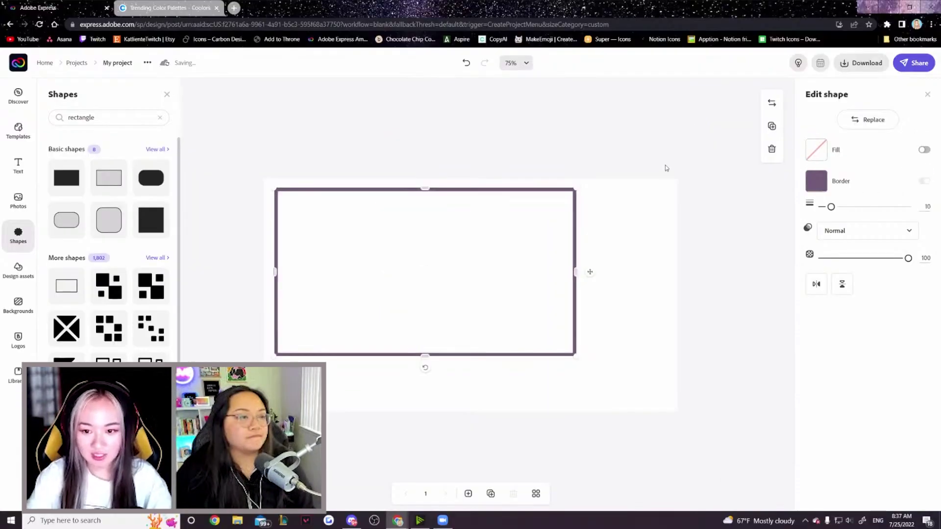
pyautogui.click(590, 234)
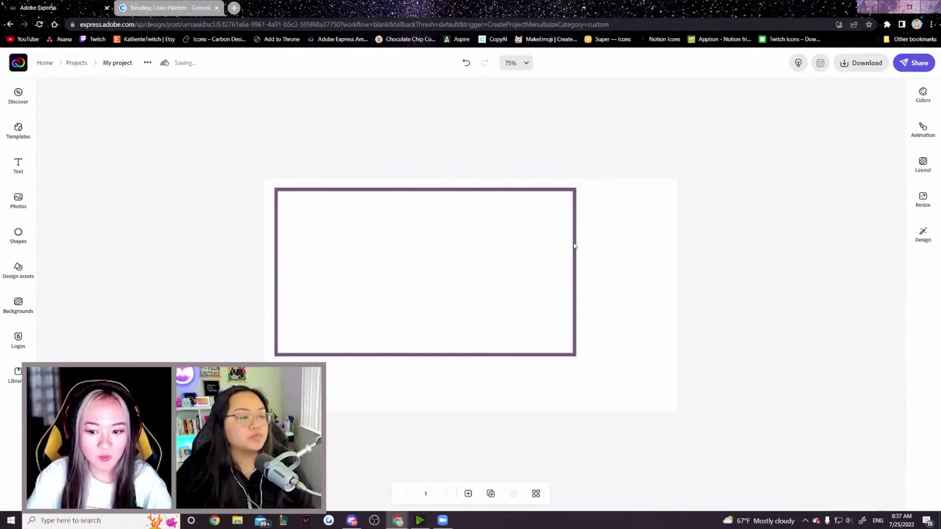
pyautogui.click(573, 244)
pyautogui.hotkey('ctrl', 'd')
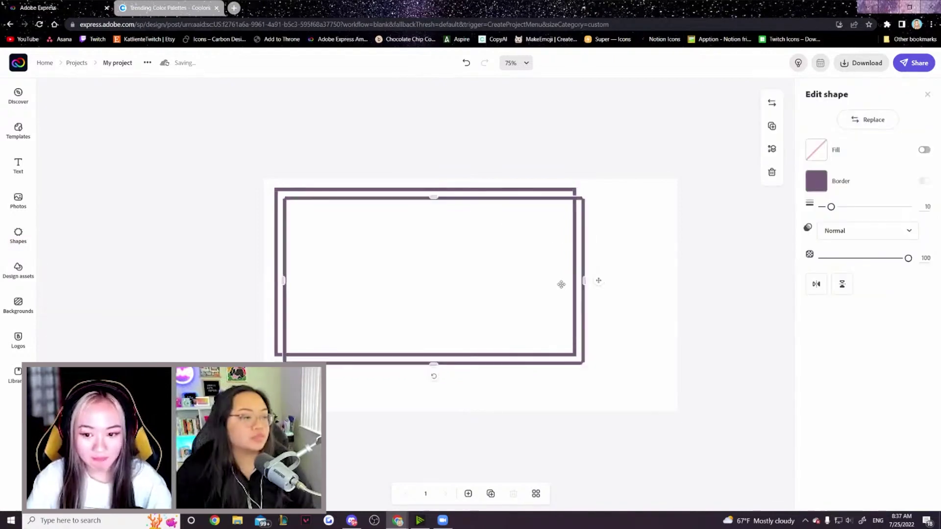
# Shrink the copy and place it just below the large frame's bottom-right corner.
pyautogui.moveTo(578, 196); pyautogui.dragTo(368, 287)
pyautogui.moveTo(346, 327); pyautogui.dragTo(637, 364)
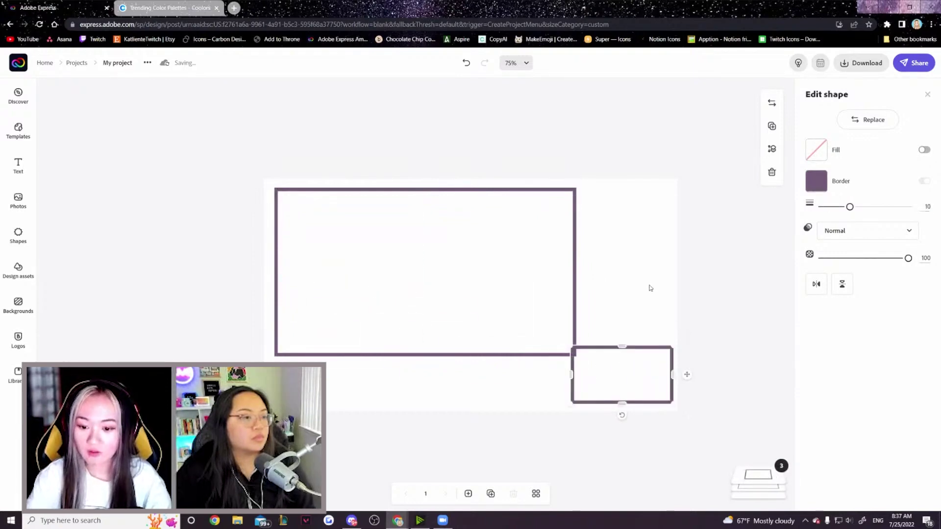
pyautogui.click(737, 278)
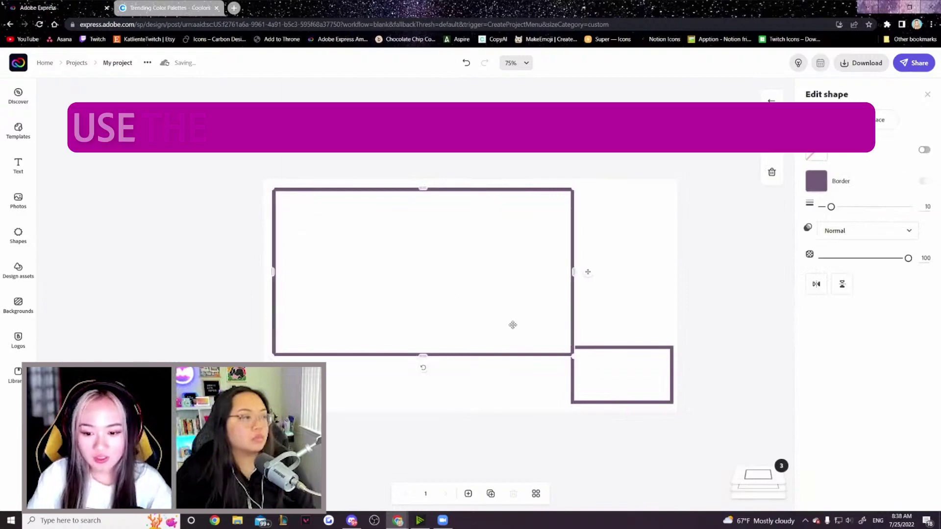
pyautogui.press('Left')
pyautogui.press('Left')
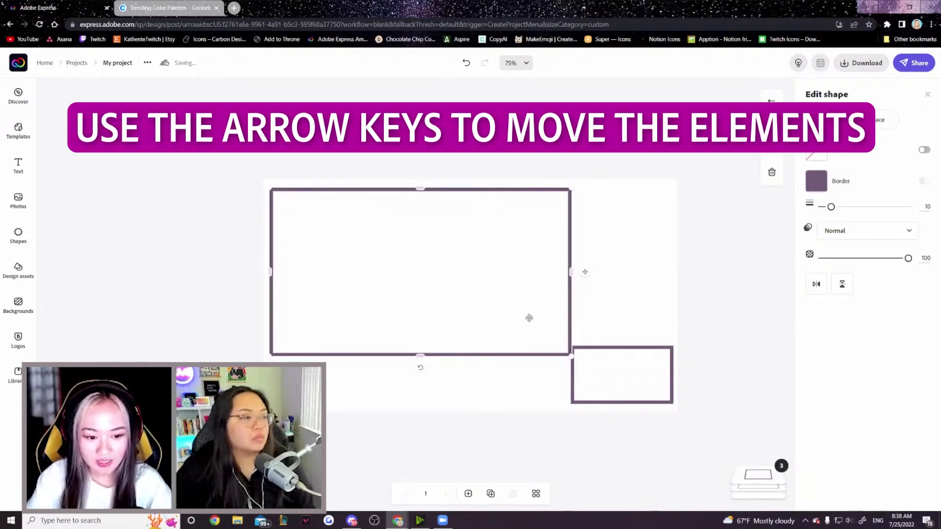
pyautogui.click(648, 348)
pyautogui.click(739, 334)
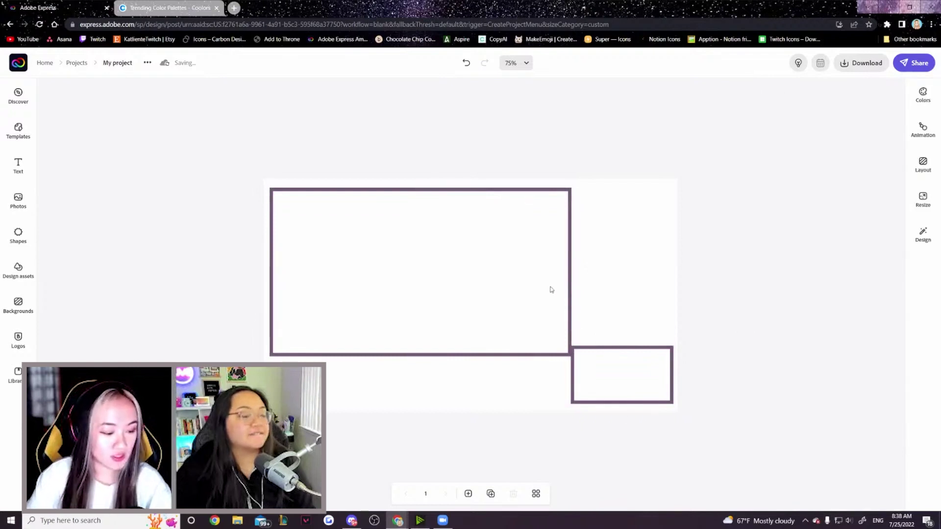
# Add a rectangle sized as a tall box right of the large frame, filled #735D78.
pyautogui.click(18, 234)
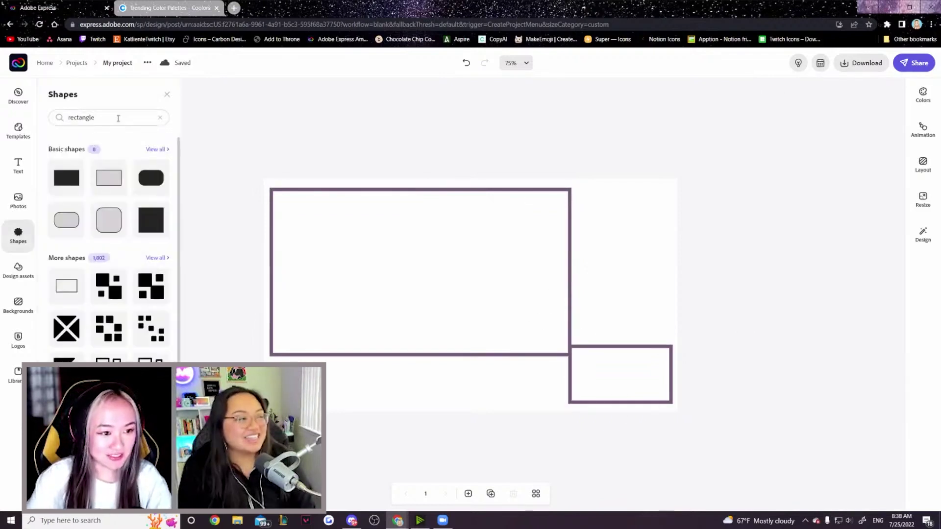
pyautogui.click(67, 177)
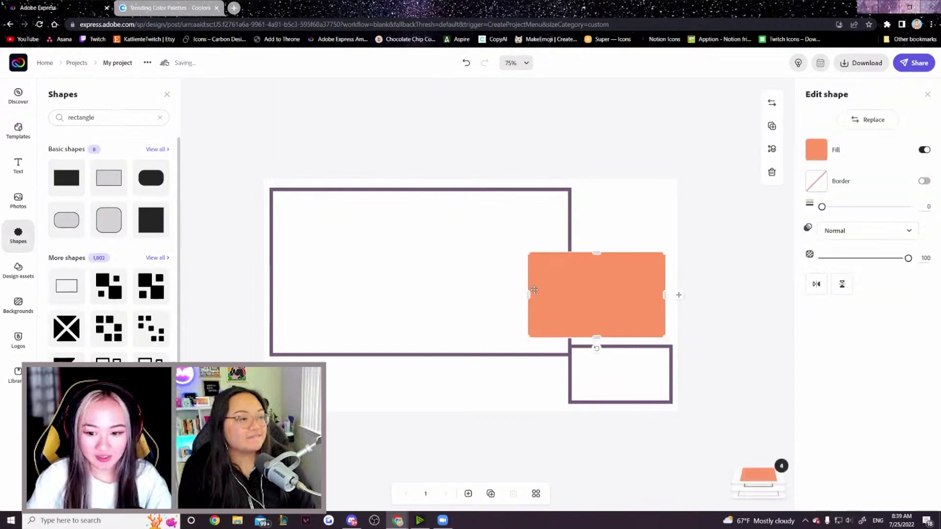
pyautogui.moveTo(529, 292); pyautogui.dragTo(577, 293)
pyautogui.moveTo(627, 290); pyautogui.dragTo(638, 291)
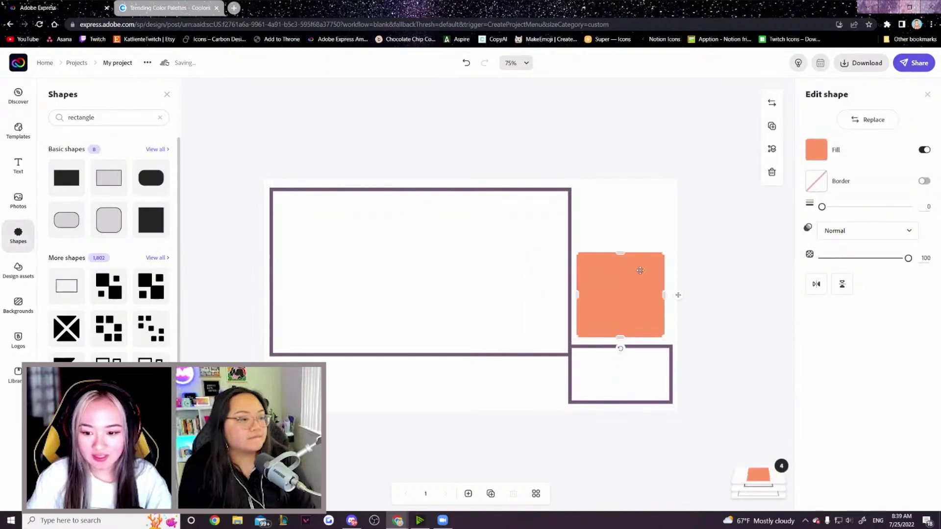
pyautogui.moveTo(620, 253); pyautogui.dragTo(619, 204)
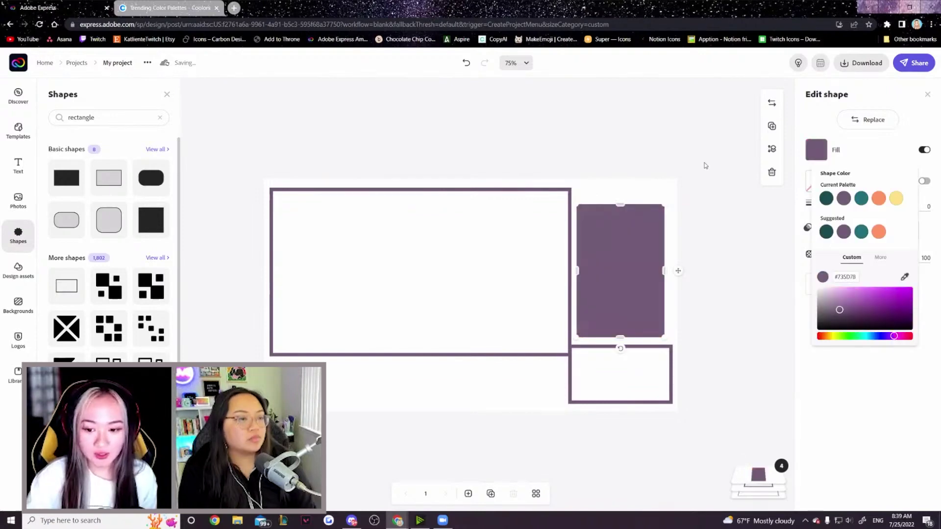
pyautogui.click(703, 165)
pyautogui.moveTo(664, 271); pyautogui.dragTo(671, 271)
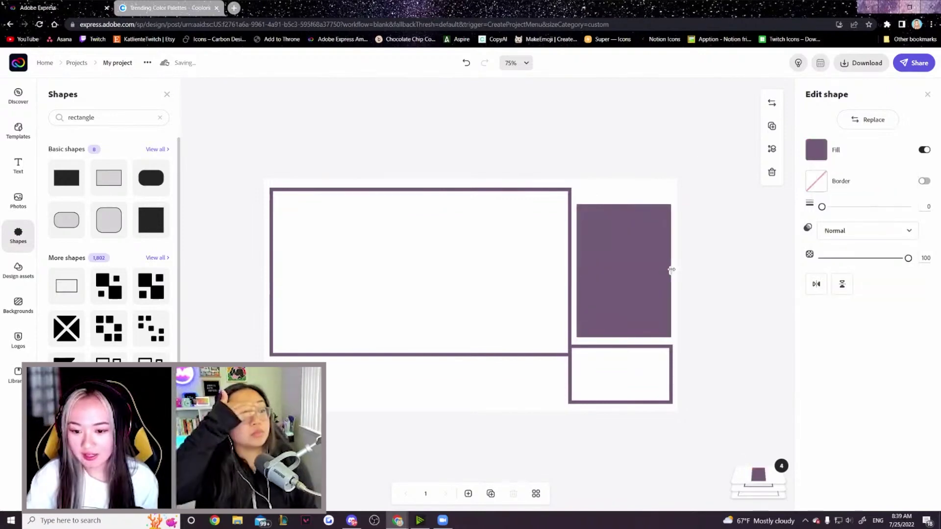
pyautogui.click(718, 309)
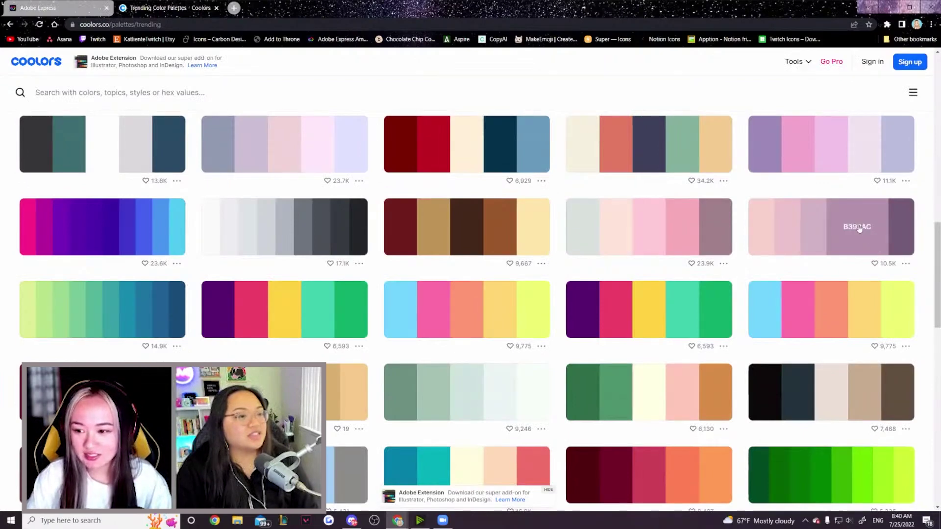
# Copy B392AC from Coolors and add a rectangle filled with it, stretched along the bottom.
pyautogui.click(868, 228)
pyautogui.hotkey('ctrl', 'Tab')
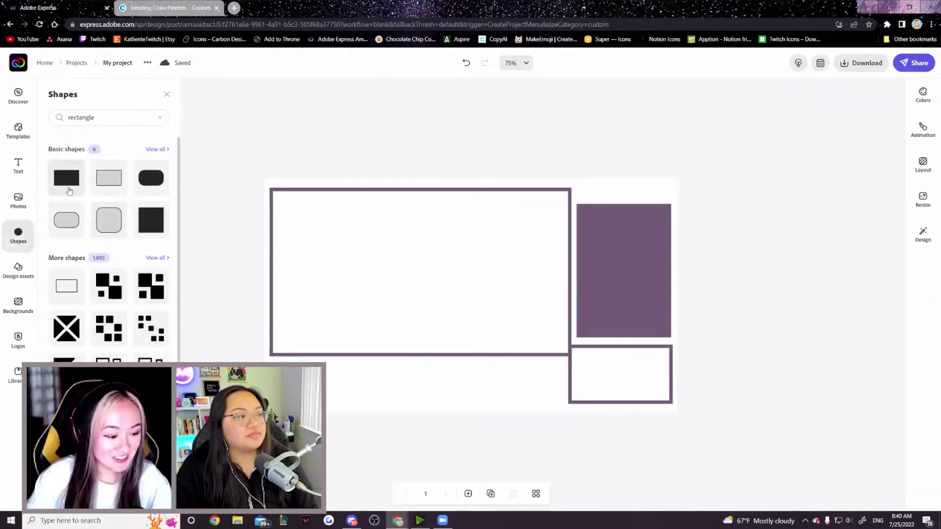
pyautogui.click(69, 191)
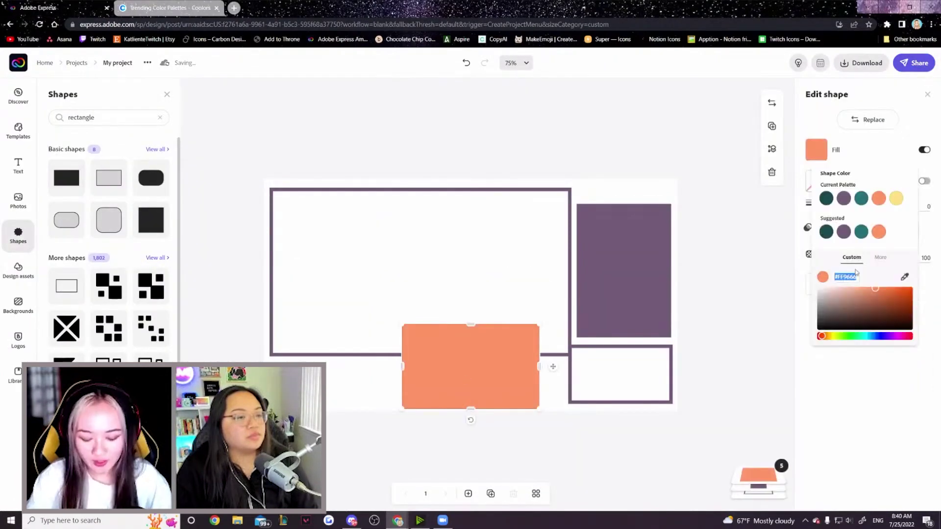
pyautogui.hotkey('ctrl', 'v')
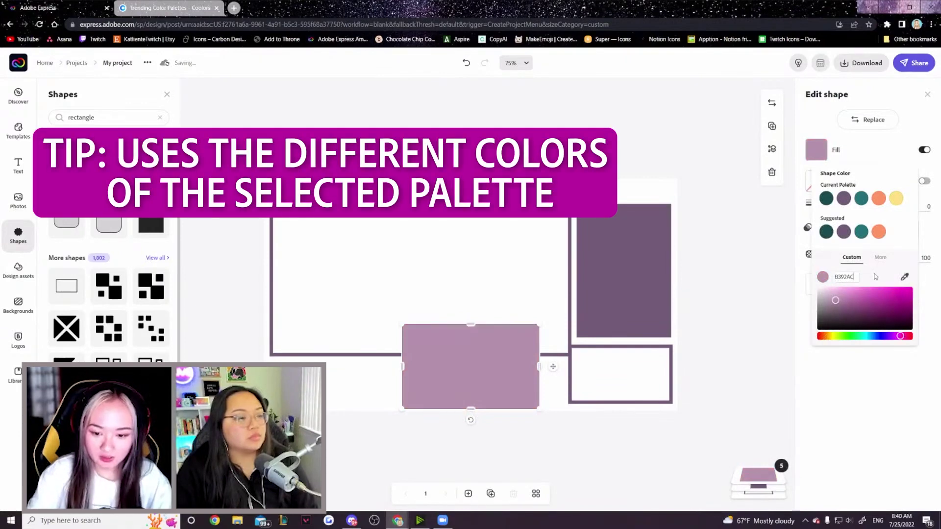
pyautogui.press('Return')
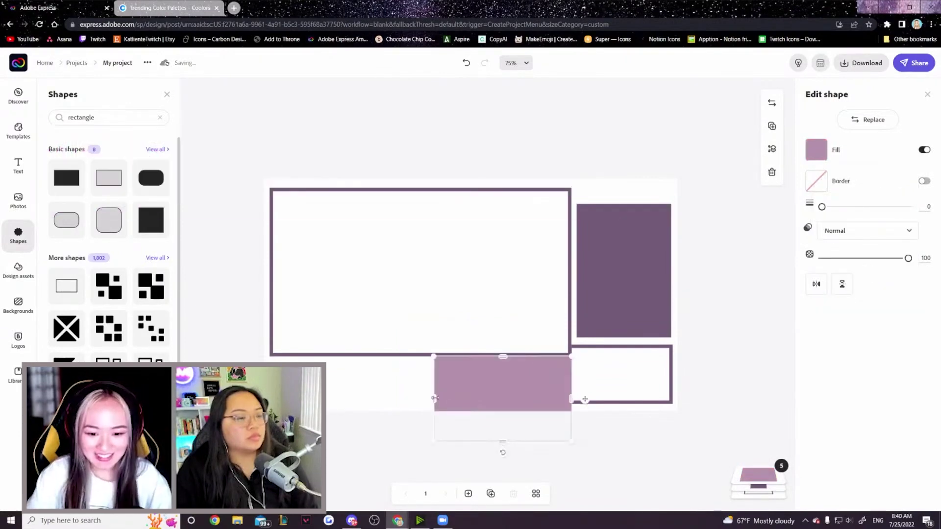
pyautogui.moveTo(436, 398); pyautogui.dragTo(258, 398)
pyautogui.click(512, 384)
# Position the B392AC bars along the bottom and top edges and send them behind the frames.
pyautogui.click(512, 383)
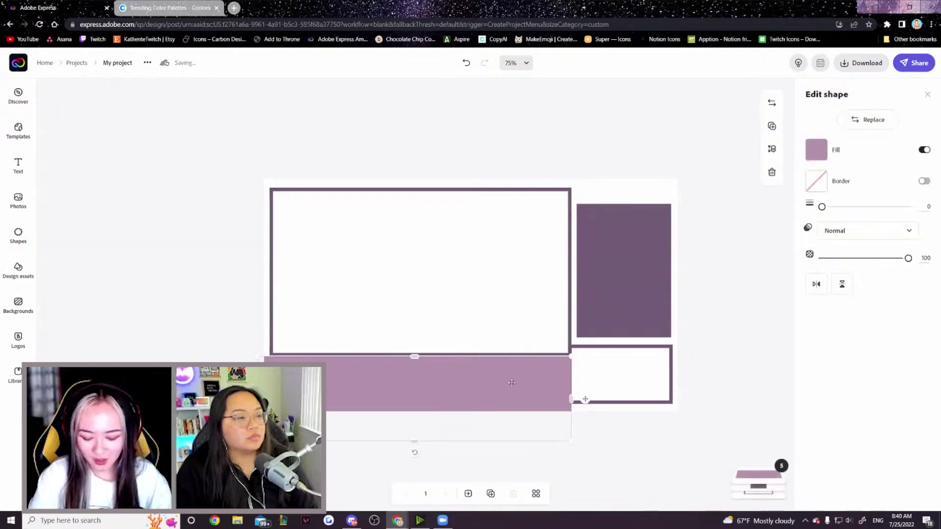
pyautogui.press('Up')
pyautogui.press('Up')
pyautogui.press('Up')
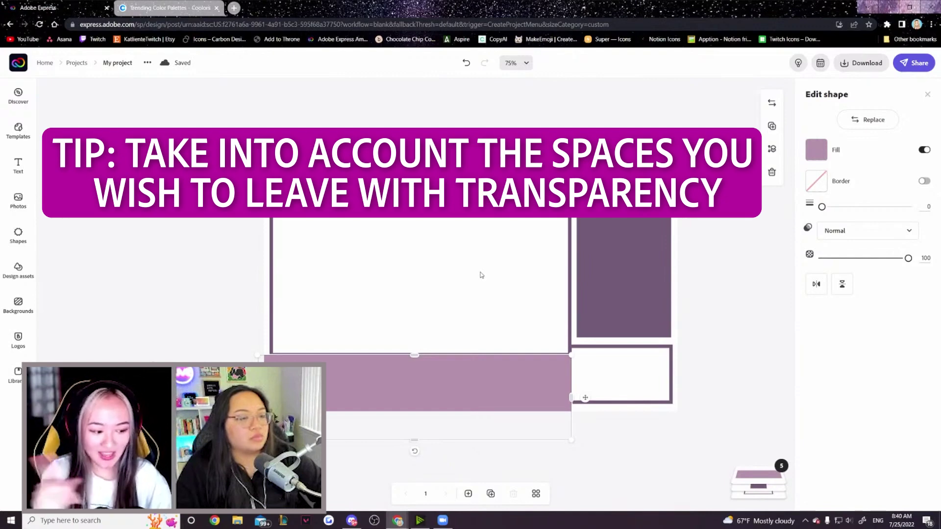
pyautogui.moveTo(585, 397); pyautogui.dragTo(582, 145)
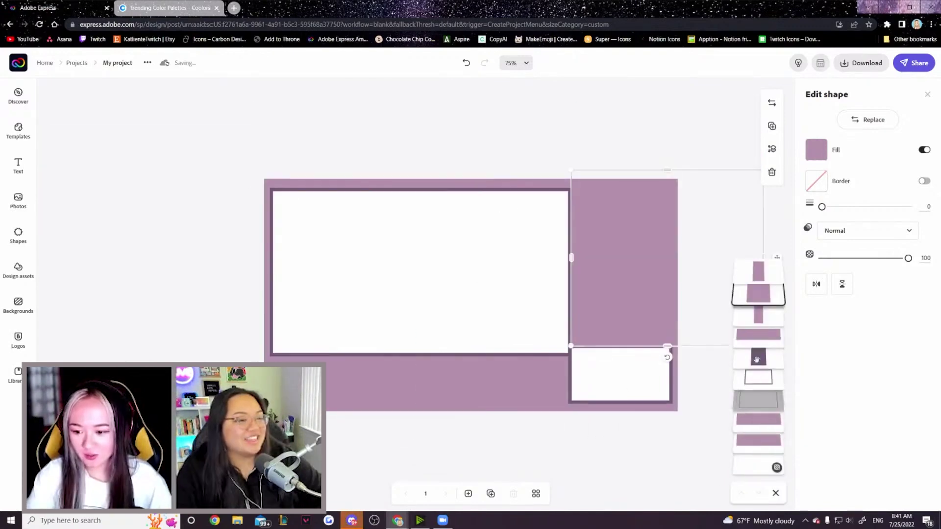
pyautogui.moveTo(751, 333); pyautogui.dragTo(758, 360)
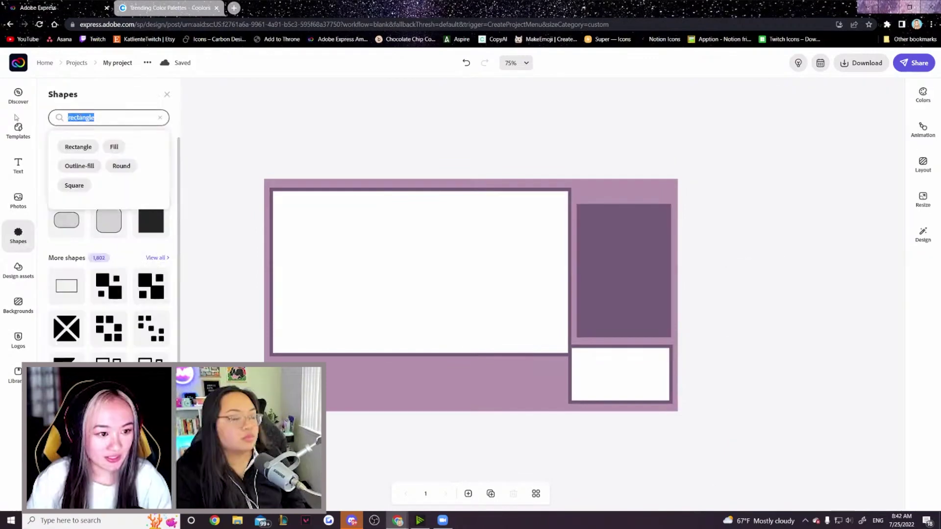
# Add a cloud shape and set its fill to pink E8C2CA.
pyautogui.write('c')
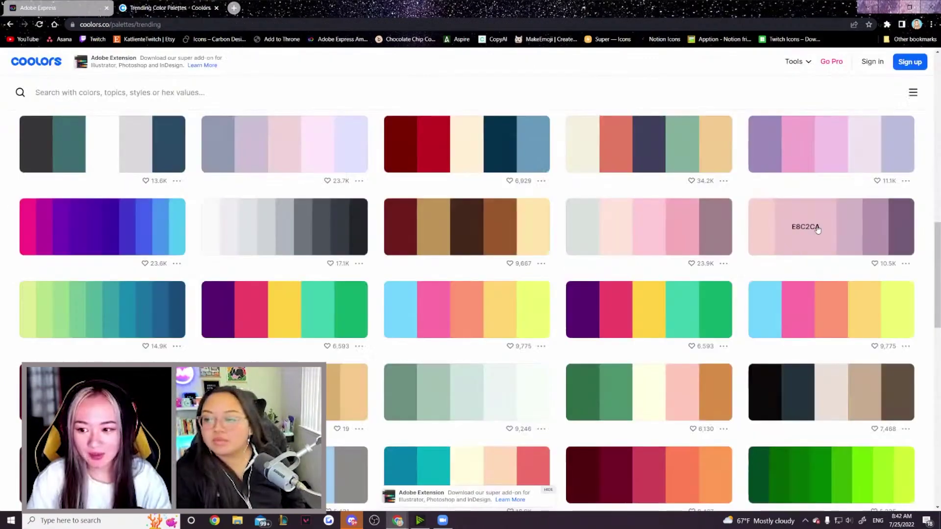
pyautogui.hotkey('ctrl', 'Tab')
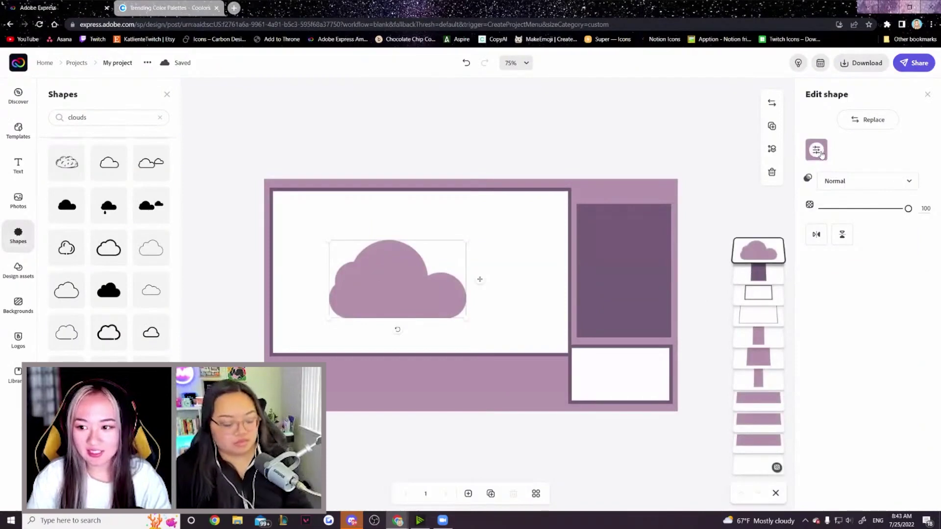
pyautogui.click(816, 150)
pyautogui.moveTo(859, 275); pyautogui.dragTo(804, 275)
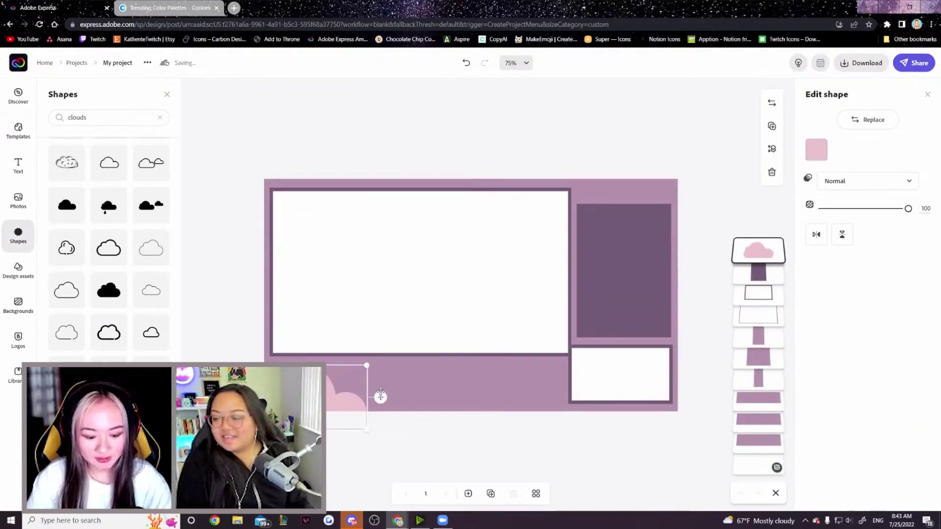
# Arrange copied clouds along the bottom, set one to 38 opacity, and shrink a cloud.
pyautogui.moveTo(484, 386); pyautogui.dragTo(518, 396)
pyautogui.scroll(-3, 117, 360)
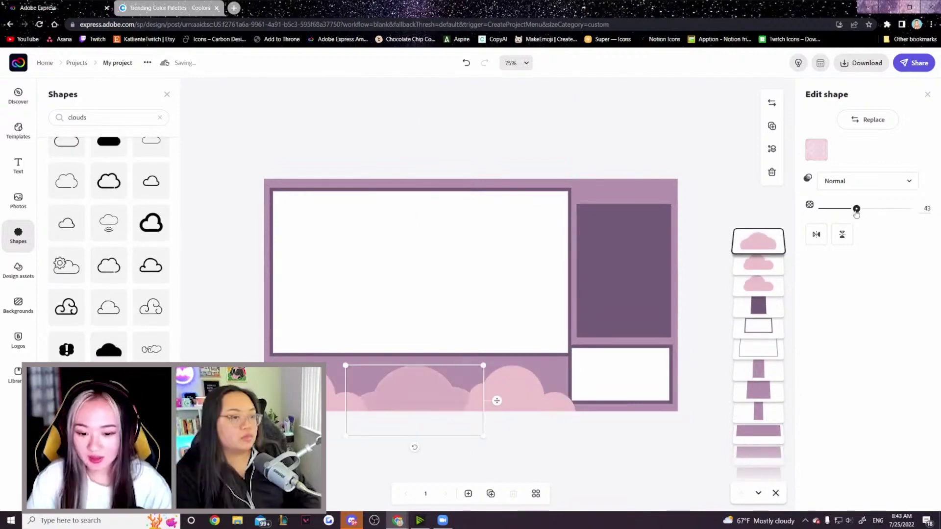
pyautogui.moveTo(857, 211)
pyautogui.mouseDown()
pyautogui.moveTo(843, 211)
pyautogui.moveTo(851, 212)
pyautogui.mouseUp()
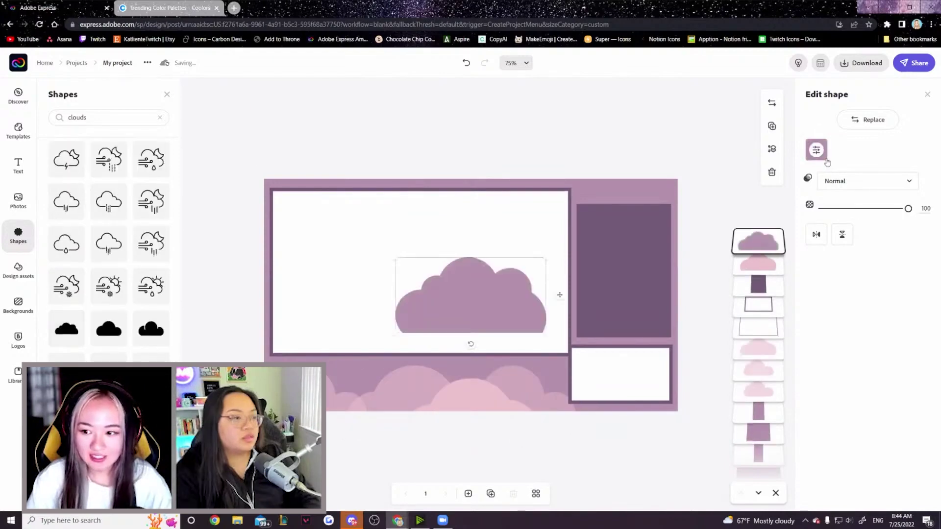
pyautogui.click(816, 149)
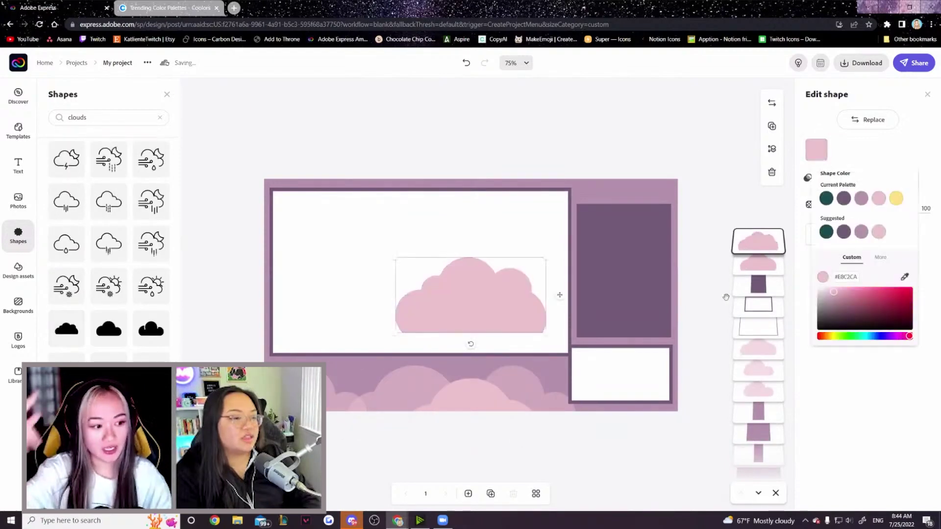
pyautogui.moveTo(545, 257); pyautogui.dragTo(521, 267)
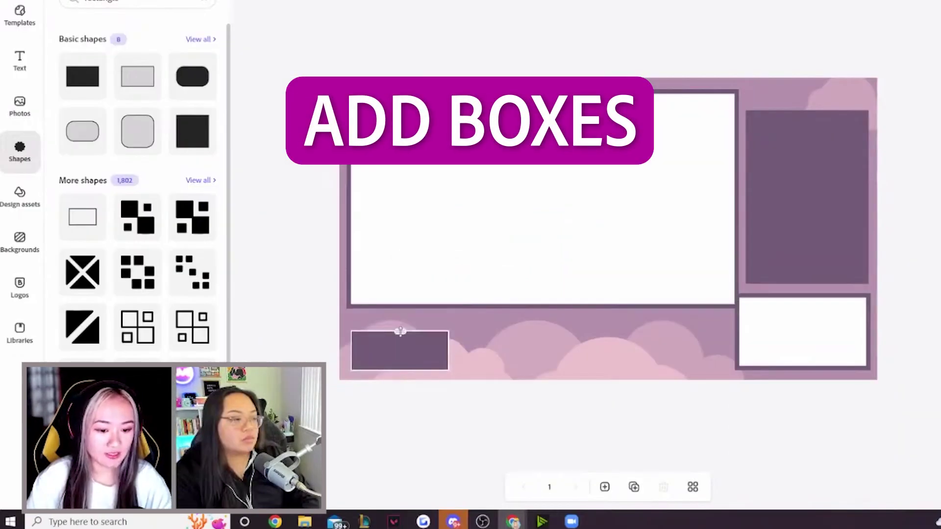
# Line up three dark purple label boxes in a row across the bottom strip.
pyautogui.moveTo(401, 332); pyautogui.dragTo(395, 326)
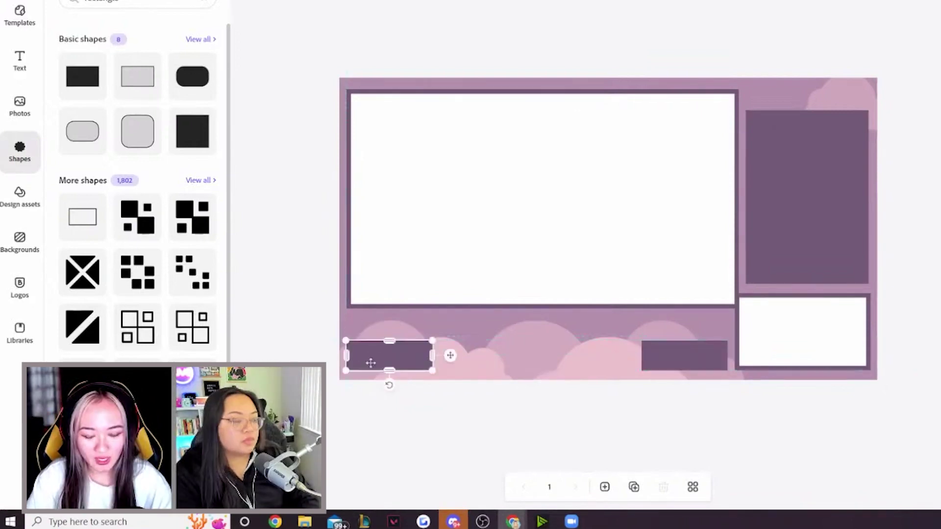
pyautogui.click(668, 356)
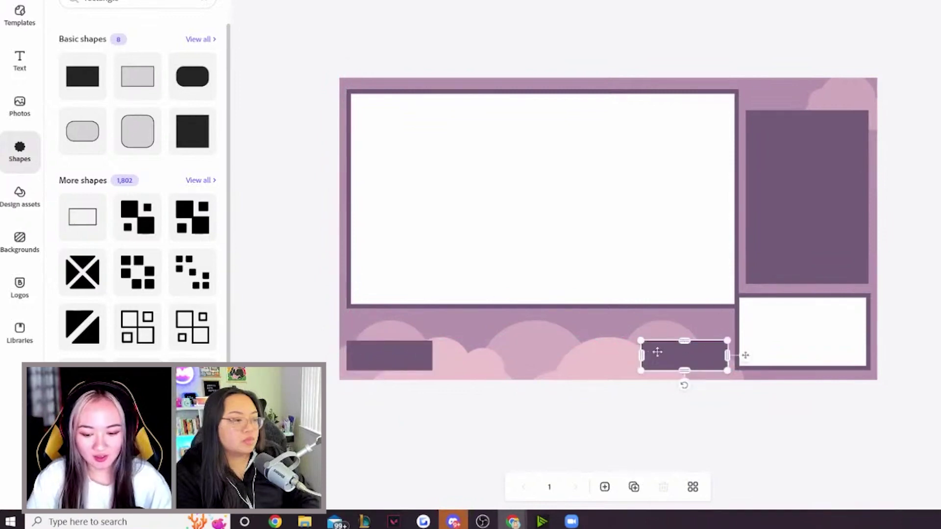
pyautogui.hotkey('ctrl', 'v')
pyautogui.moveTo(667, 372); pyautogui.dragTo(593, 360)
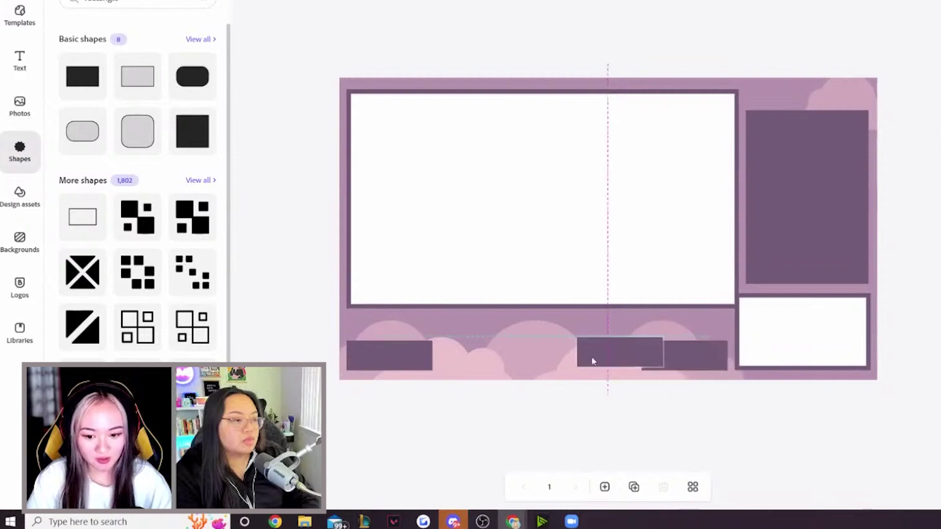
pyautogui.click(18, 166)
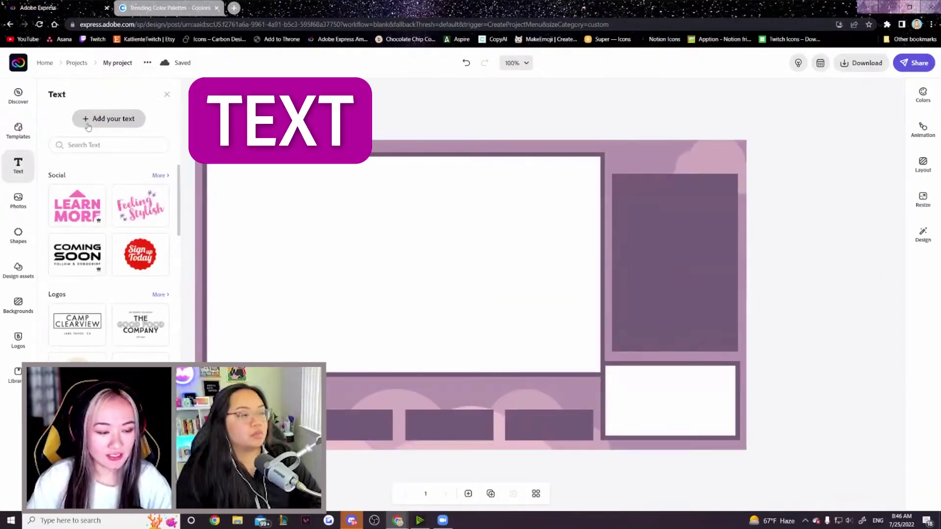
# Add a 'chat' text label and give it a geometric font from the font suggestions.
pyautogui.click(106, 119)
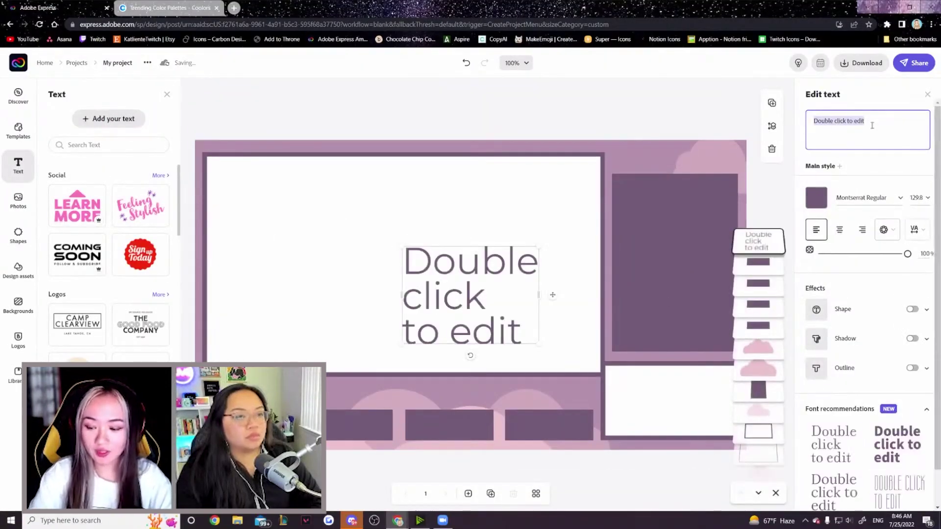
pyautogui.write('chat')
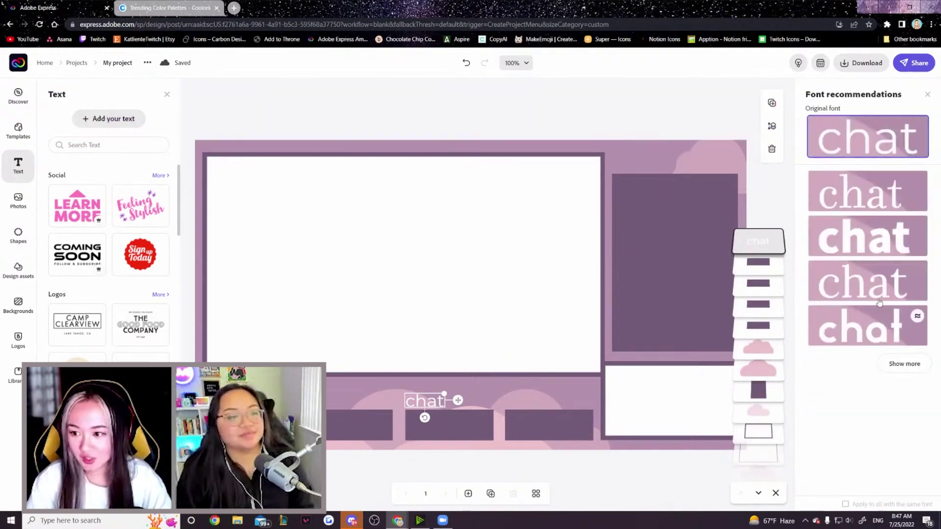
pyautogui.click(889, 363)
pyautogui.scroll(-7, 887, 407)
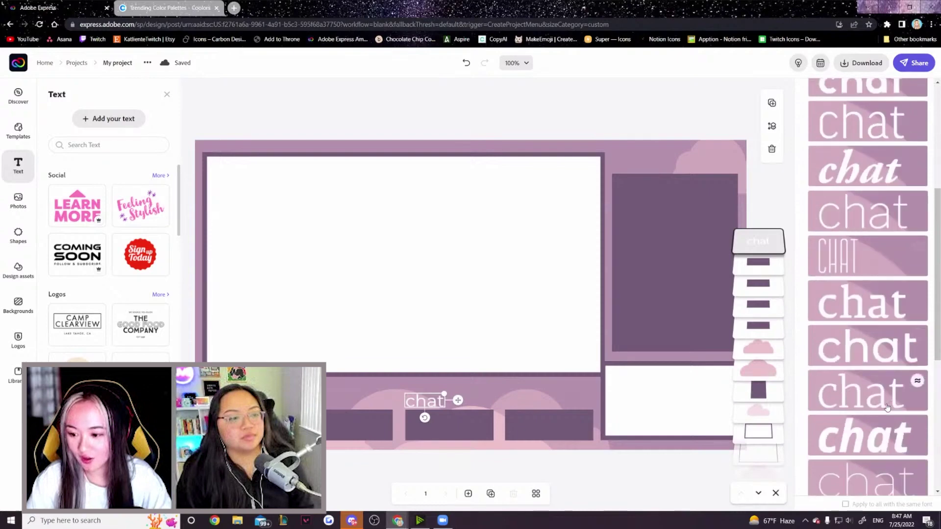
pyautogui.scroll(10, 886, 176)
pyautogui.click(882, 327)
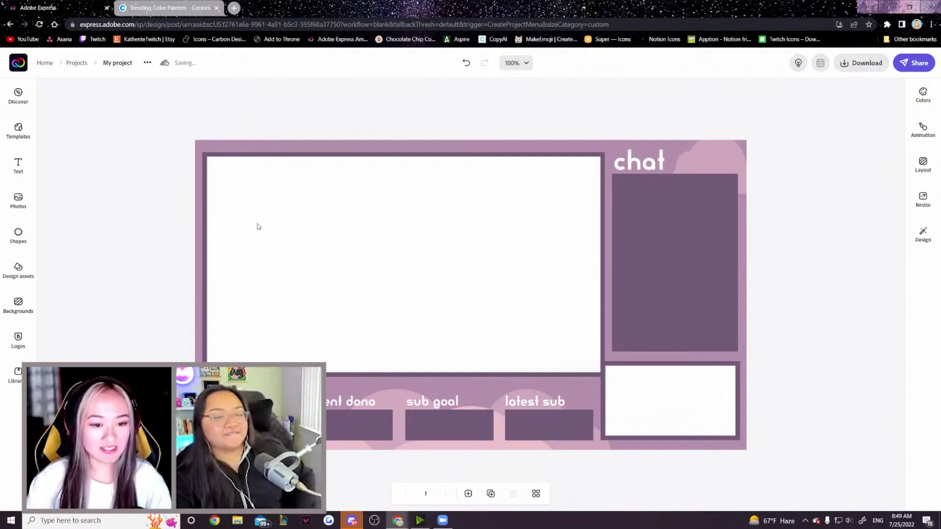
# Add a curved 'dotted line' shape and shrink it to fit along the gameplay frame's top.
pyautogui.click(18, 235)
pyautogui.click(79, 118)
pyautogui.write('dotted line')
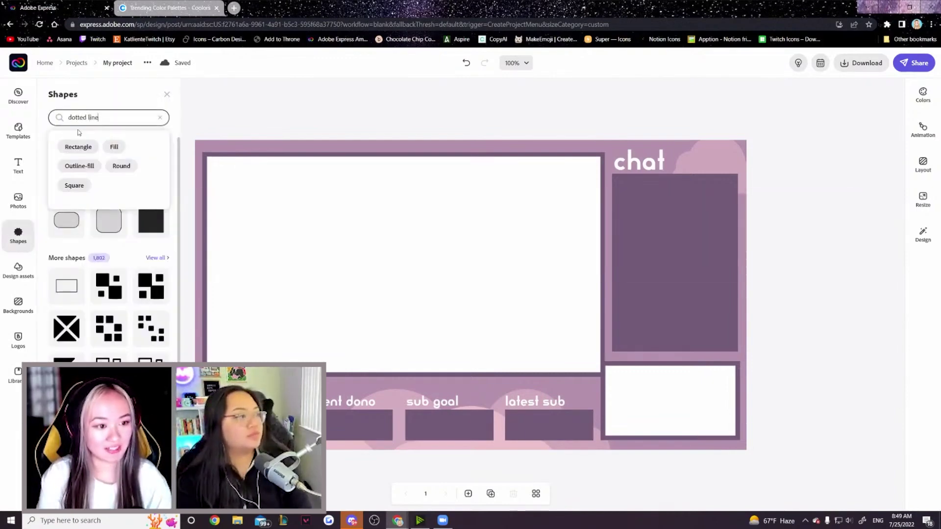
pyautogui.click(109, 252)
pyautogui.moveTo(375, 295); pyautogui.dragTo(316, 156)
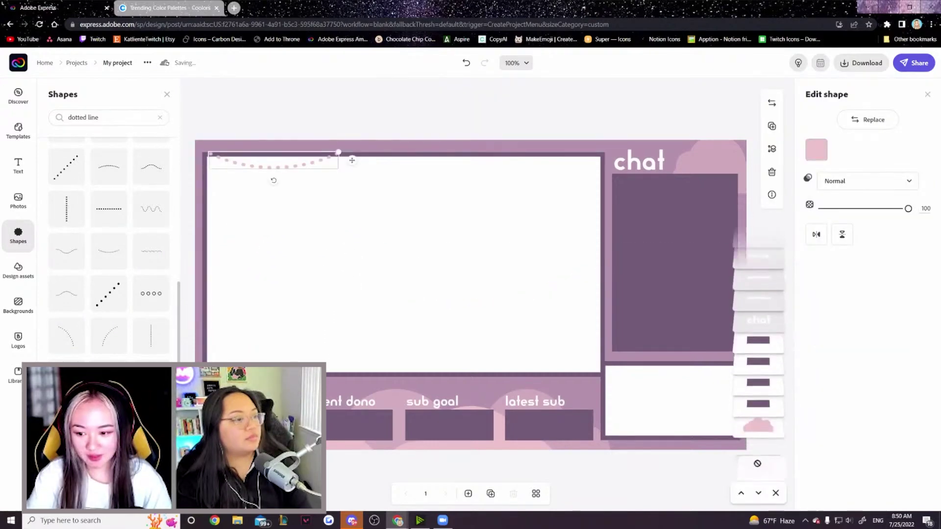
pyautogui.scroll(-3, 763, 422)
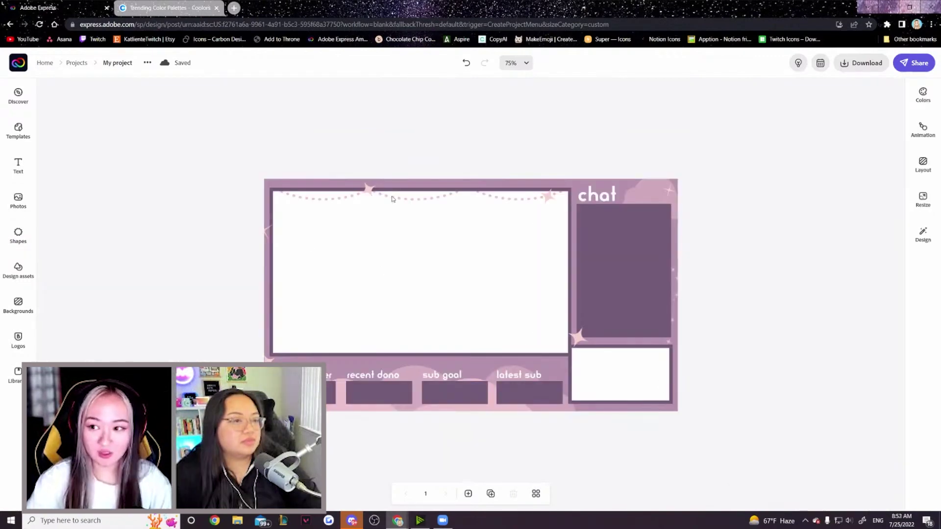
# Export the overlay as a transparent-background PNG and start the download.
pyautogui.click(861, 63)
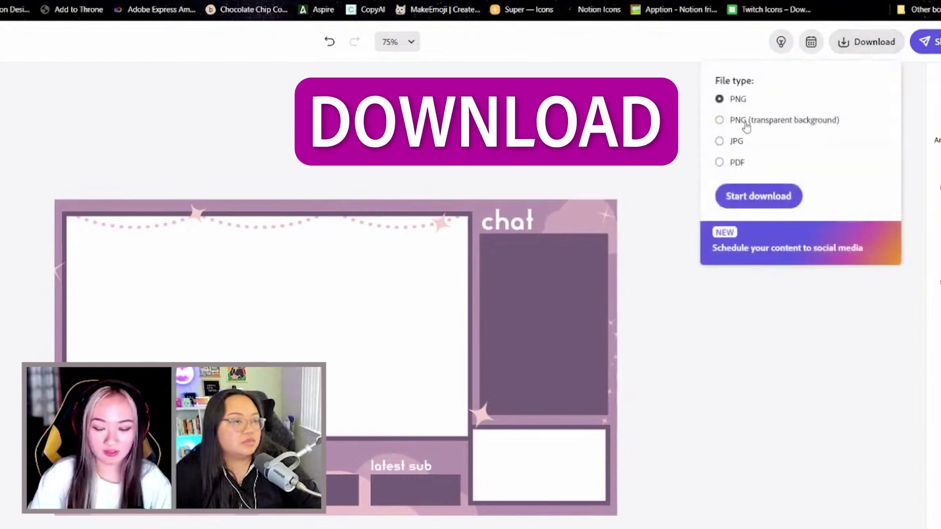
pyautogui.click(745, 126)
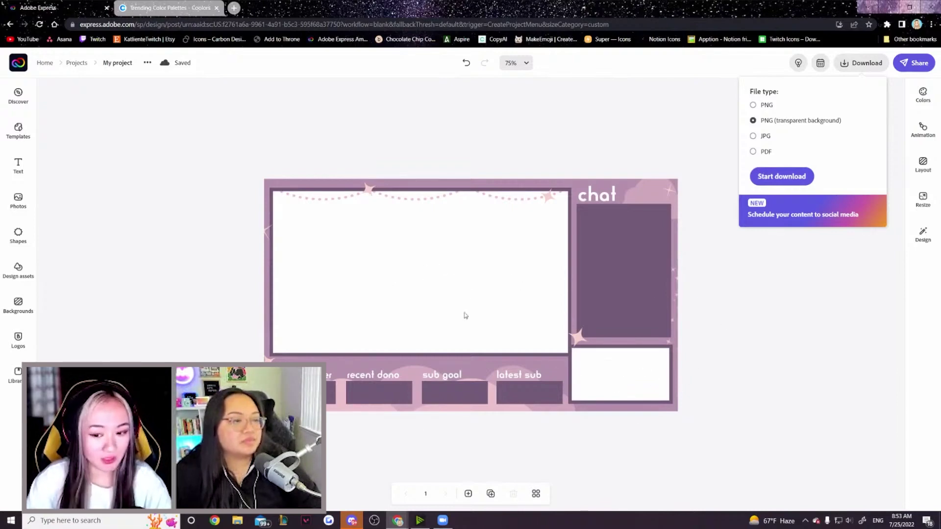
pyautogui.click(794, 177)
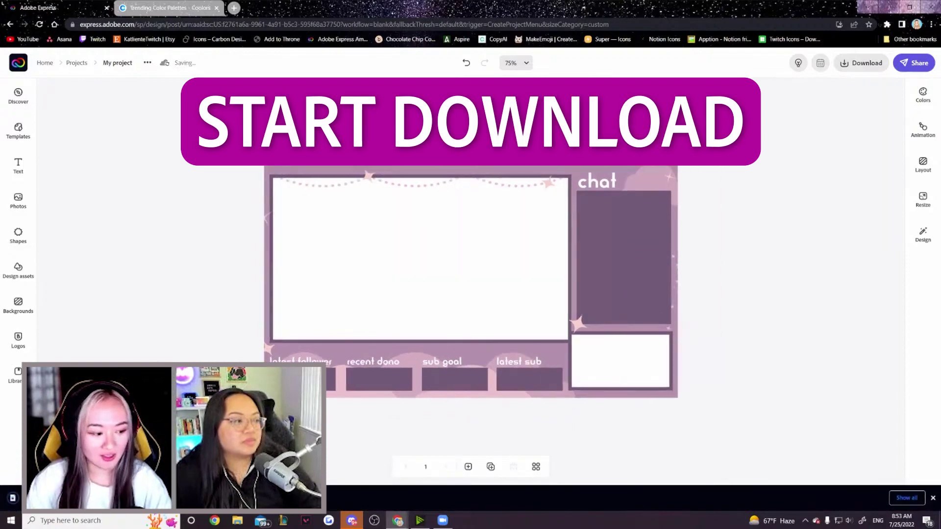